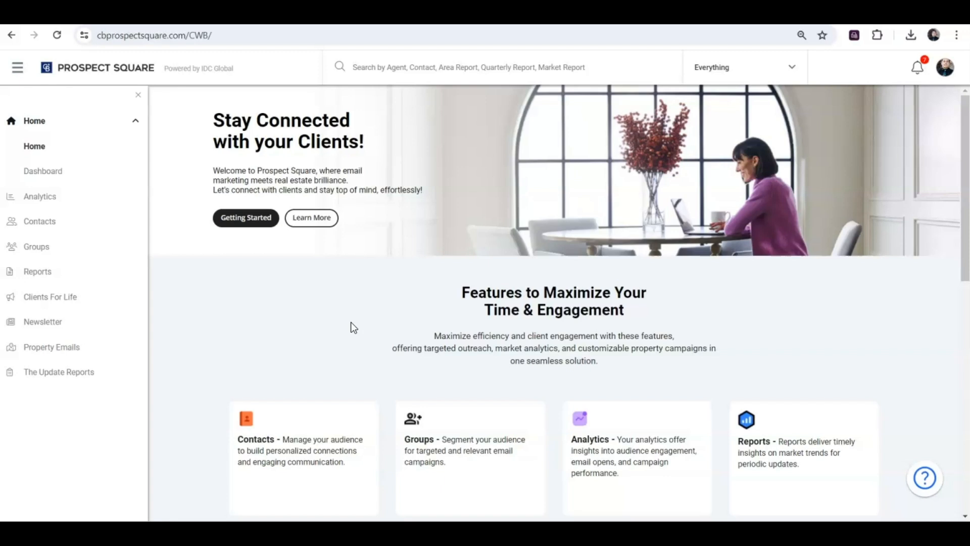
Open the Quarterly Report section under Reports and collapse the navigation sidebar
click(48, 280)
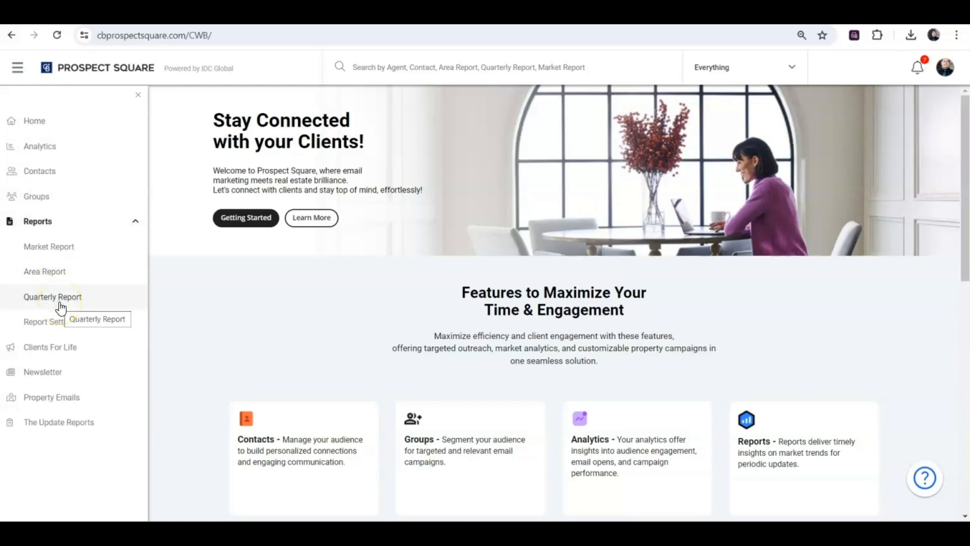
click(140, 95)
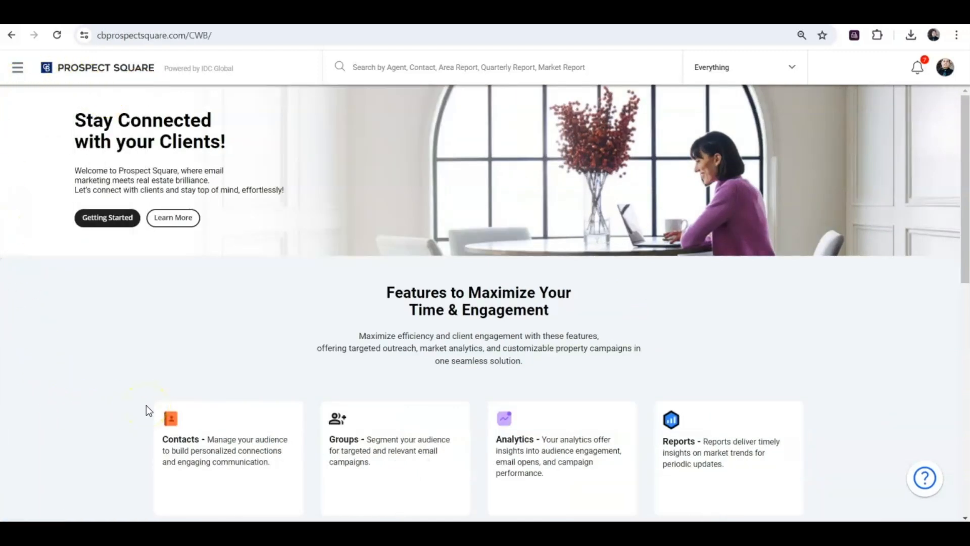
click(18, 67)
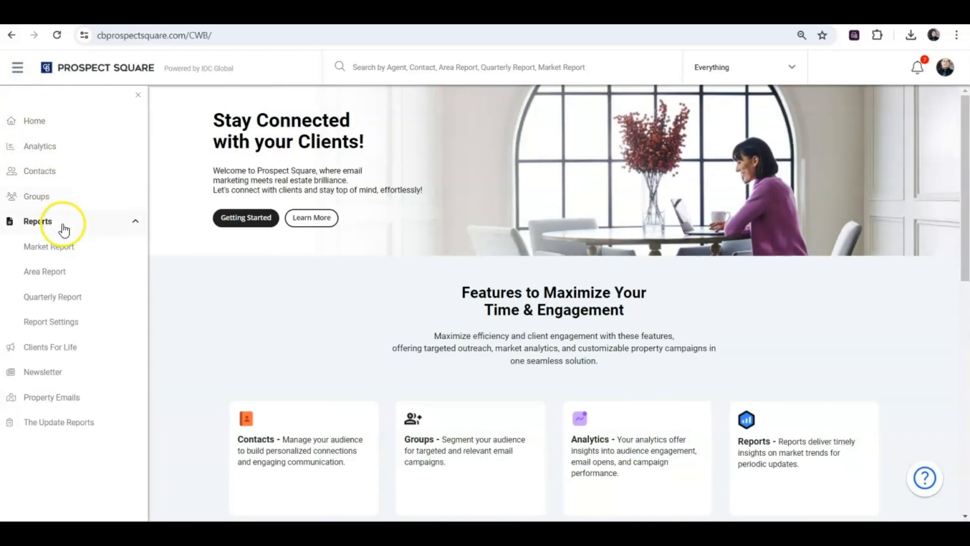
click(65, 303)
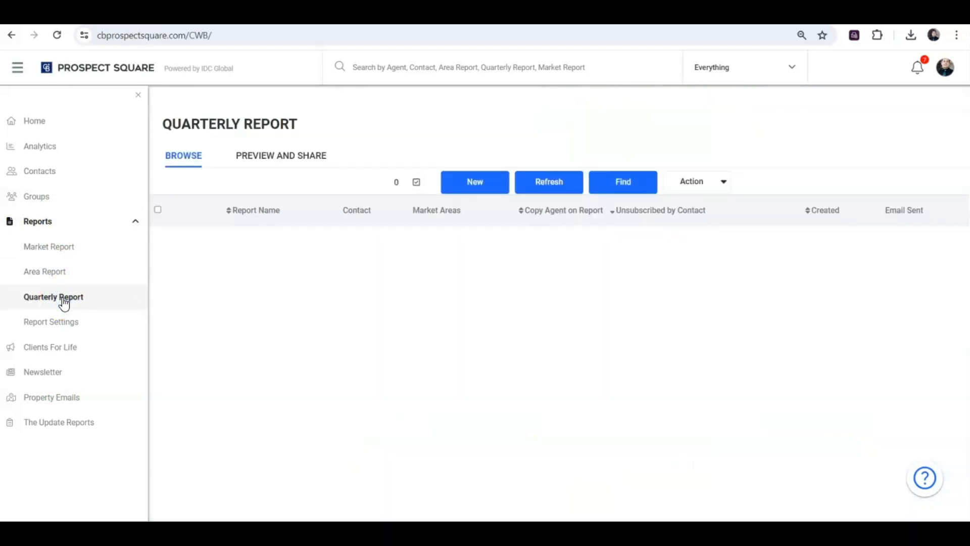
click(137, 95)
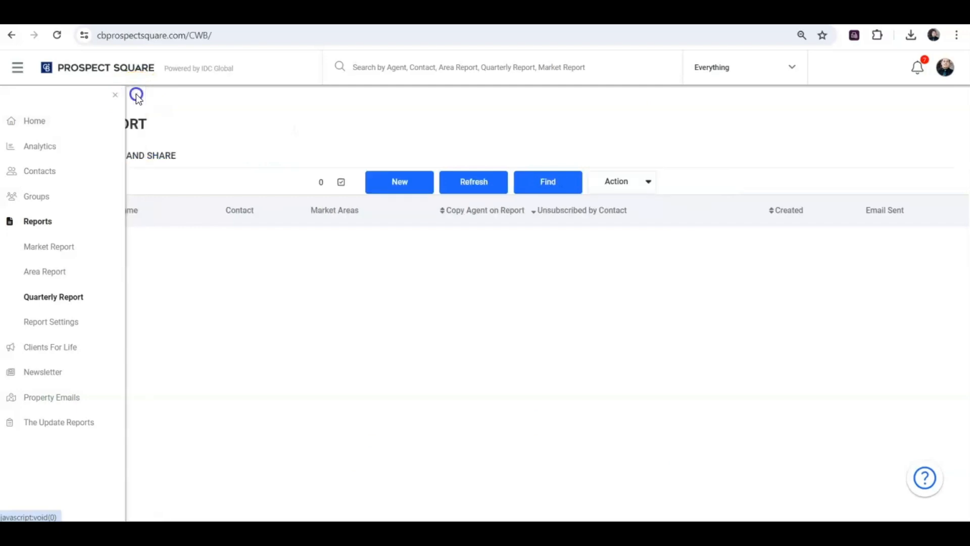
Start a new quarterly report and name it Orange County Quarterly Report
click(358, 175)
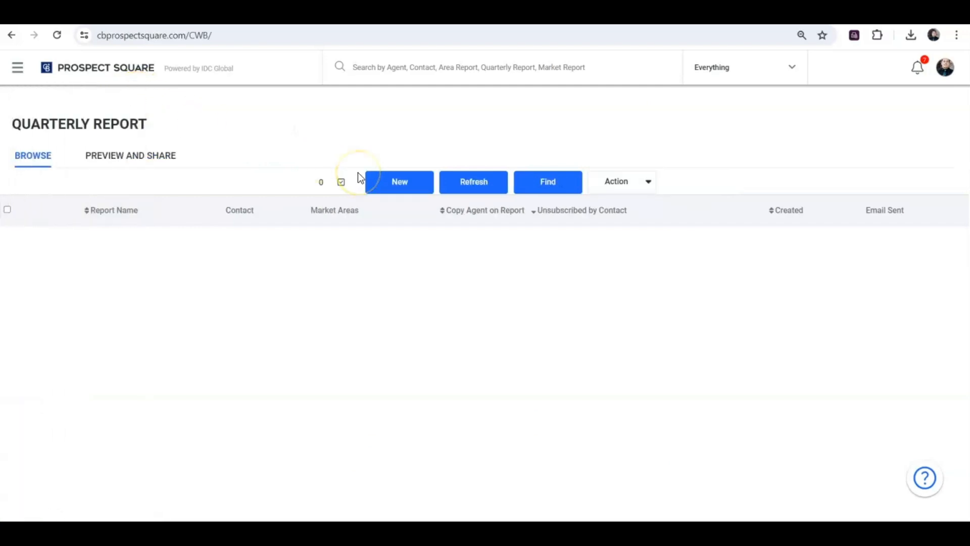
click(373, 180)
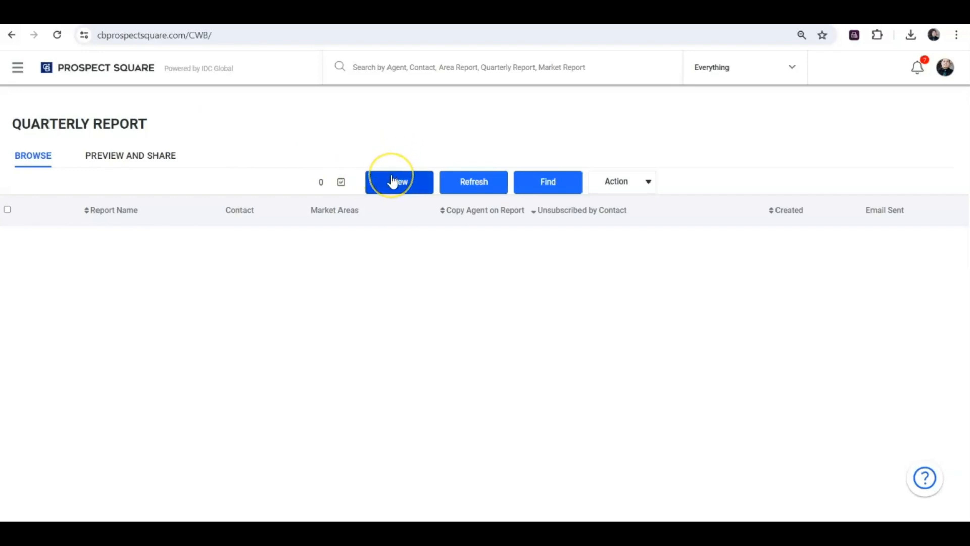
click(393, 181)
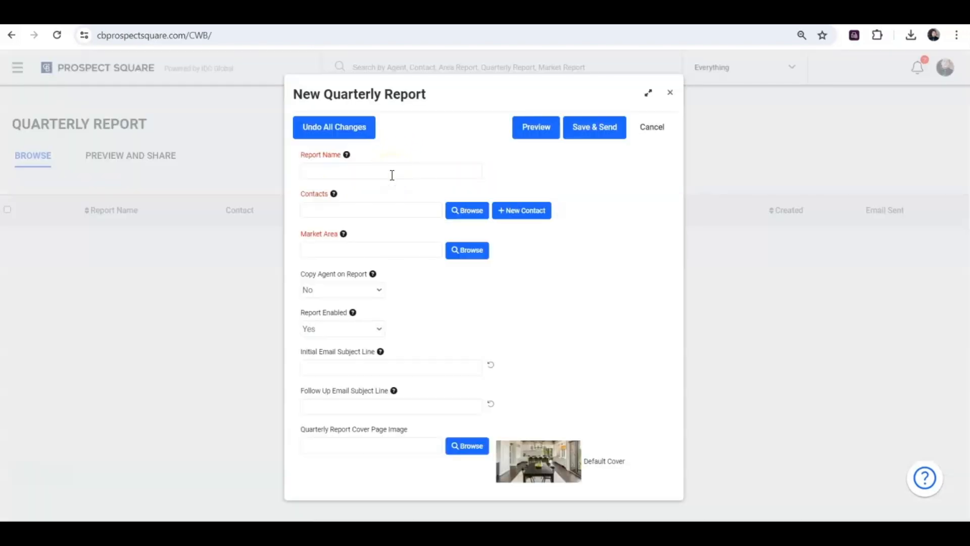
click(381, 174)
text(Orange County Quarterly)
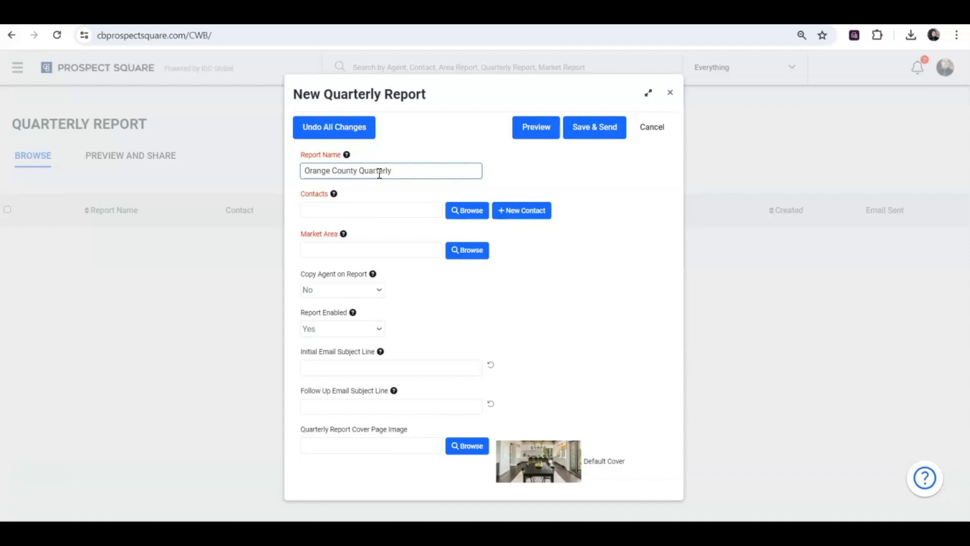
text(Report)
Add the recipient to the report's contacts by searching for the contact's last name and choosing the match
click(380, 210)
text(kow)
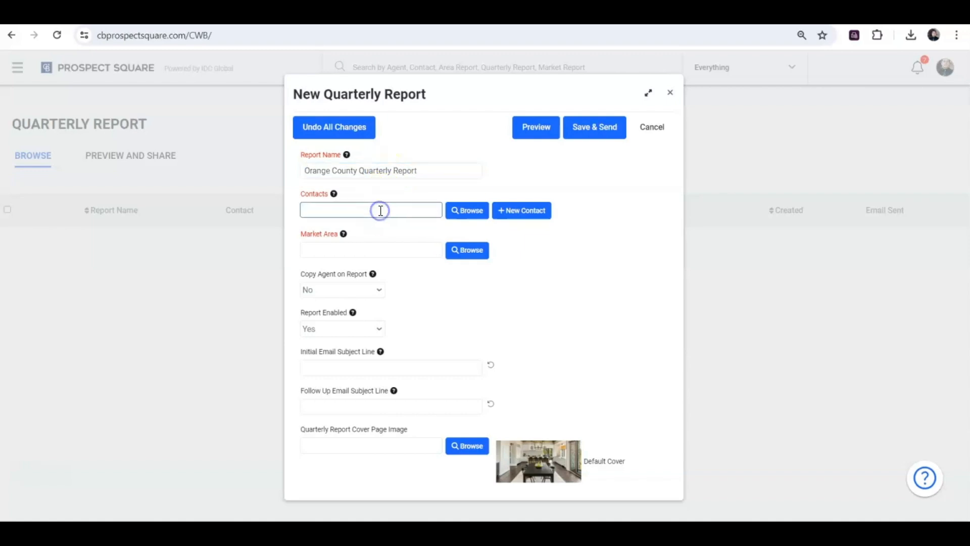
text(allis)
click(369, 230)
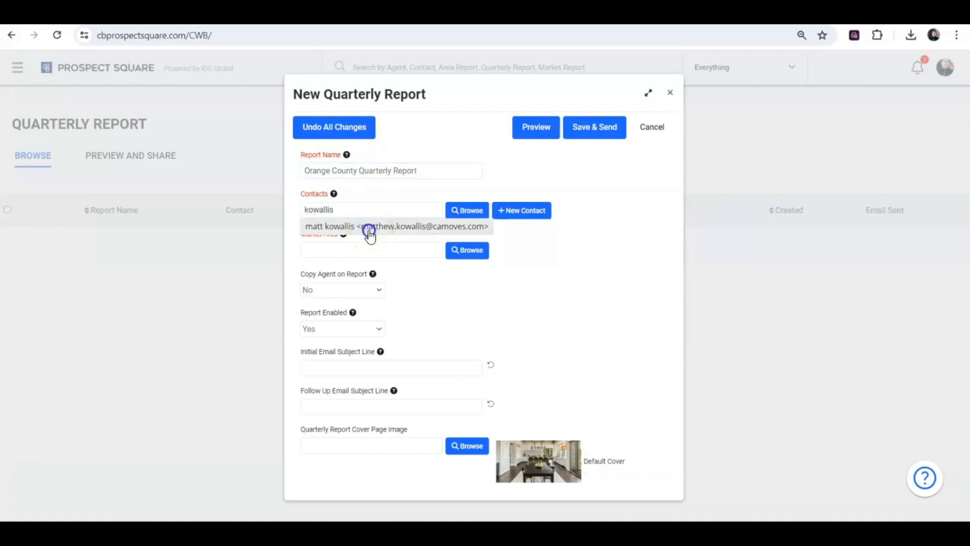
Browse the contacts for the report, filter them by the 80's Group campaign group and select all matches
right_click(464, 212)
key(Escape)
click(464, 212)
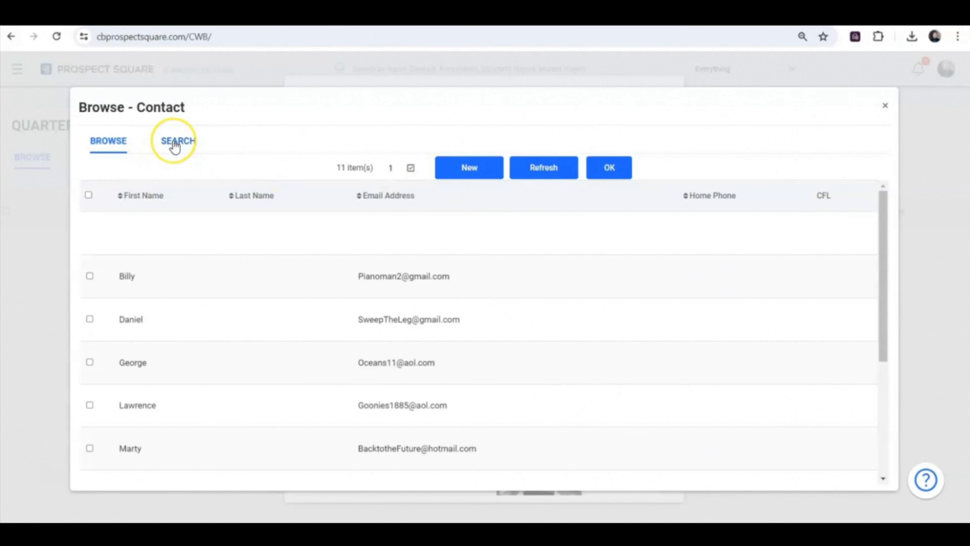
click(174, 144)
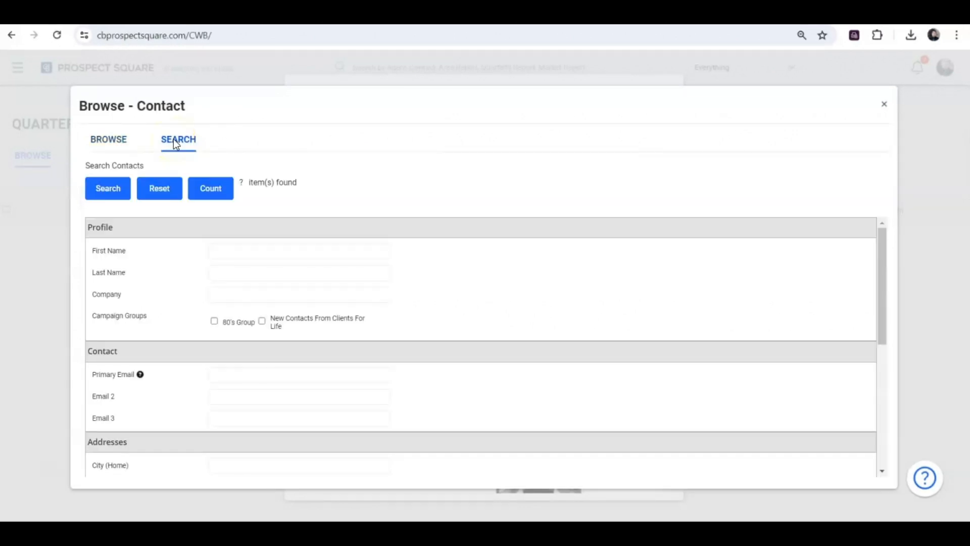
click(213, 322)
click(105, 190)
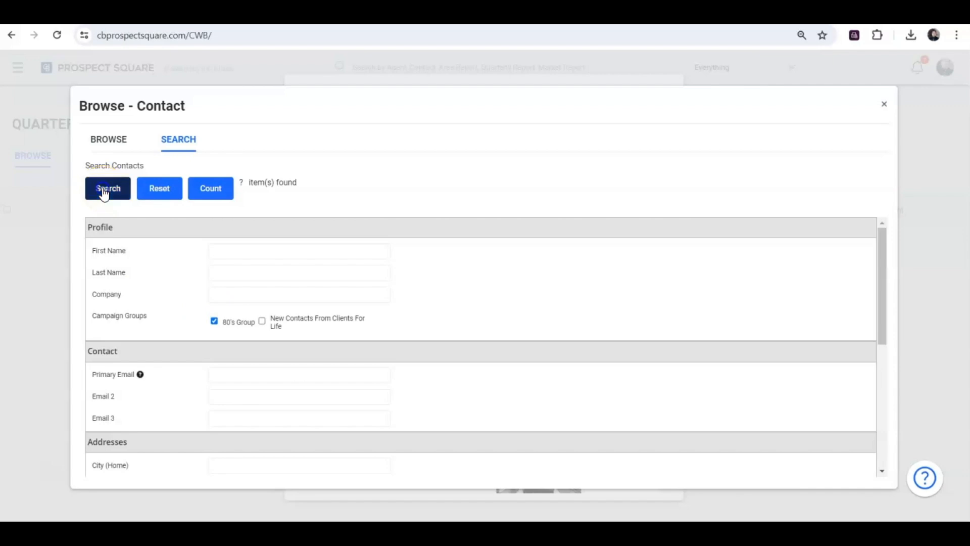
click(90, 195)
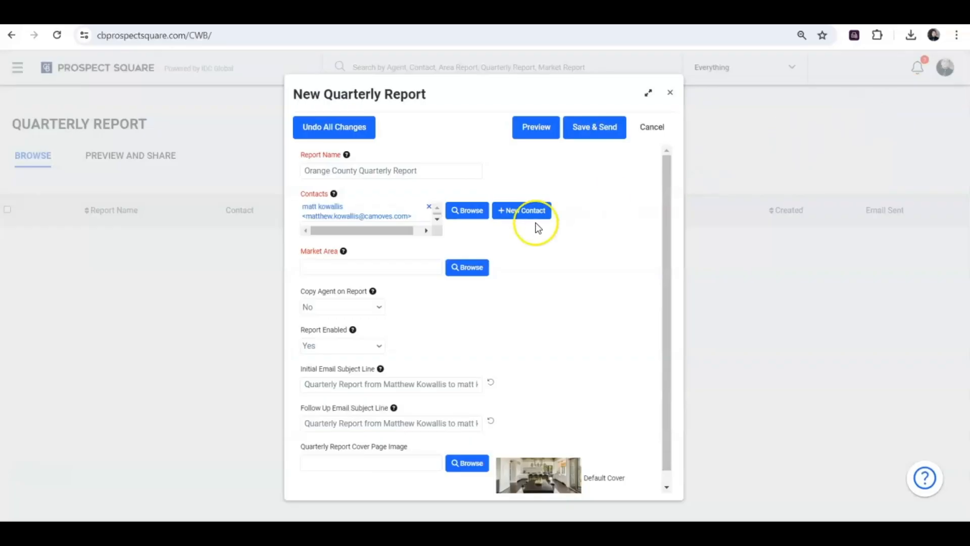
Set the report's market area to Orange County
click(347, 267)
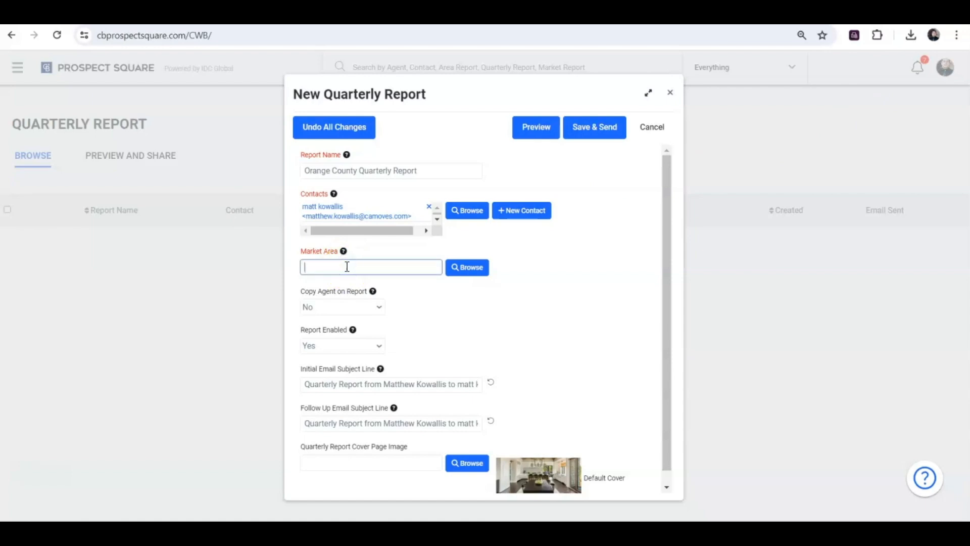
click(355, 272)
text(Orange County)
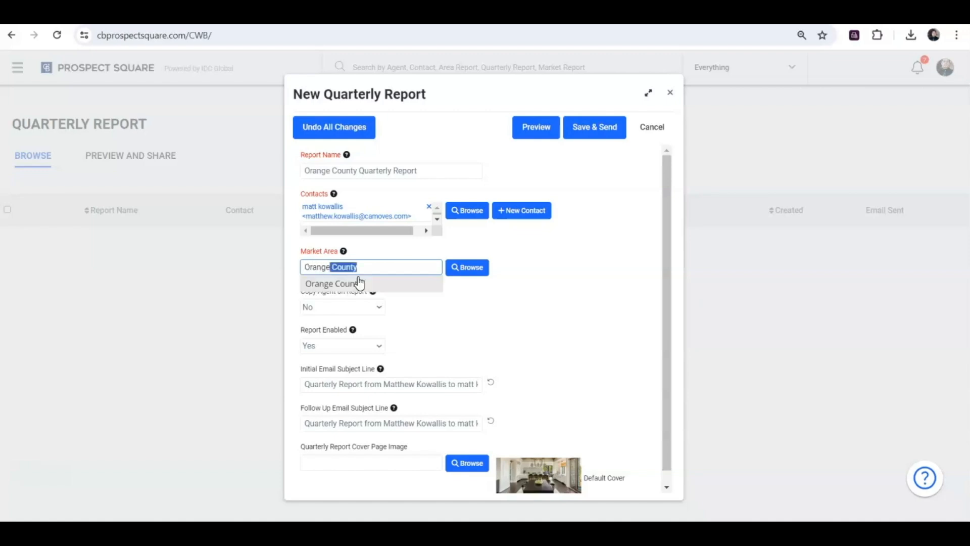
click(358, 282)
Browse the list of available market areas and close it without changing the selection
click(462, 276)
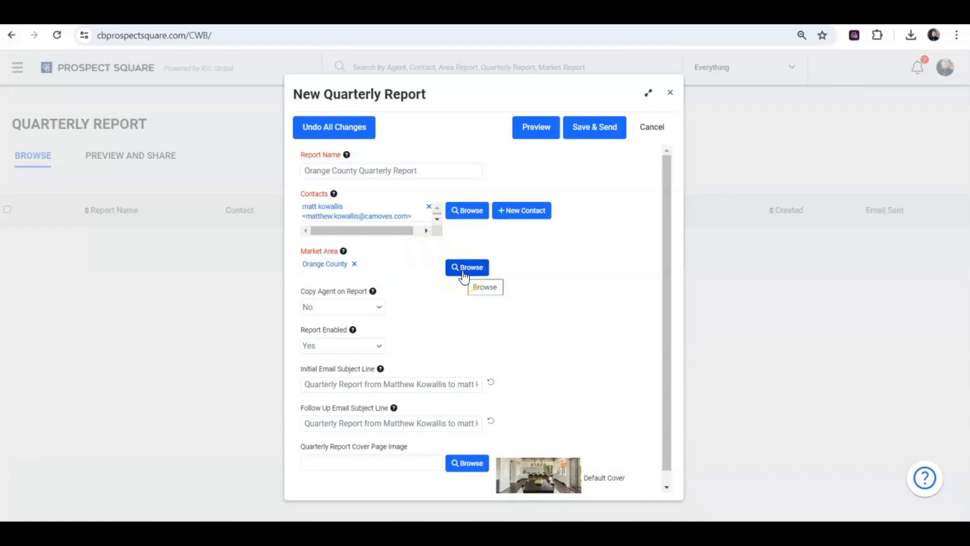
click(462, 273)
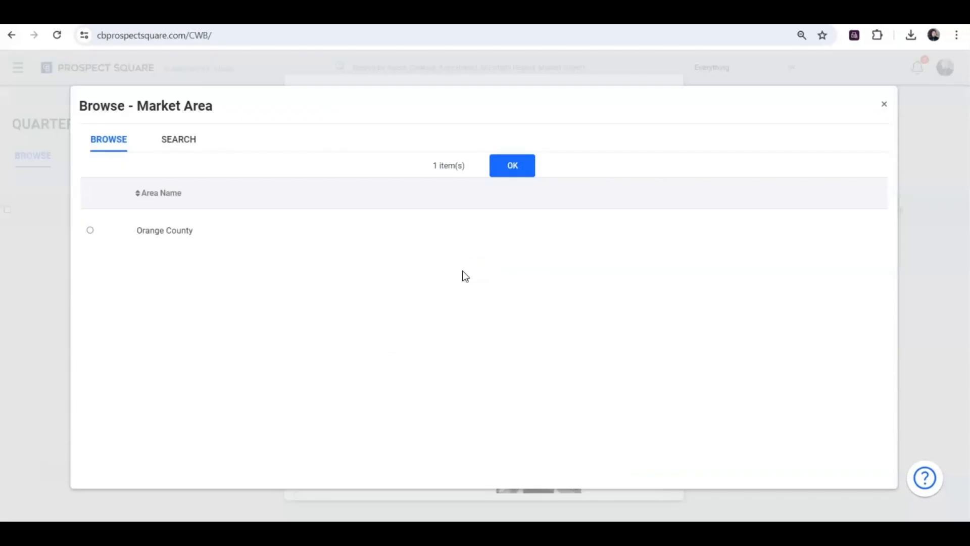
click(230, 153)
click(884, 105)
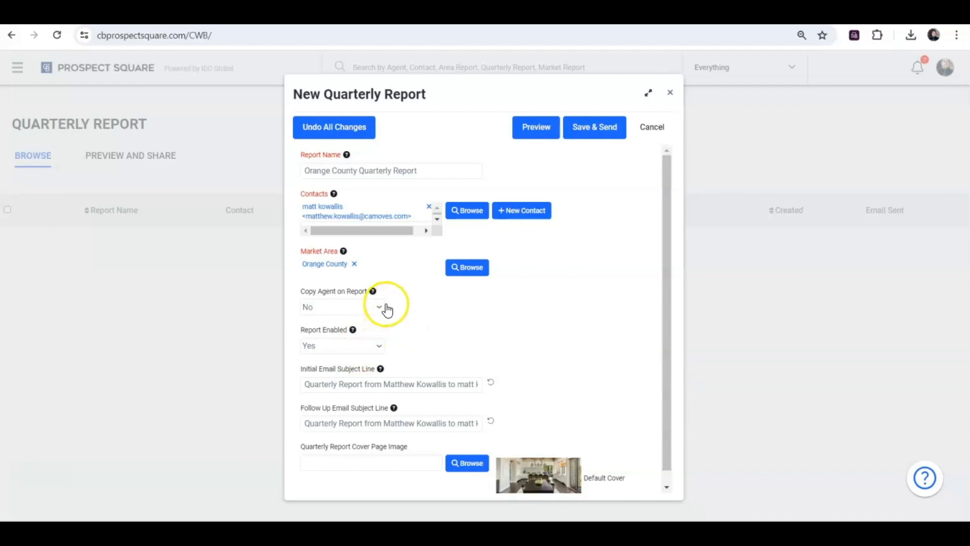
Check the remaining report settings, generate a preview of the report and examine its cover and introduction page
mouse_move(353, 334)
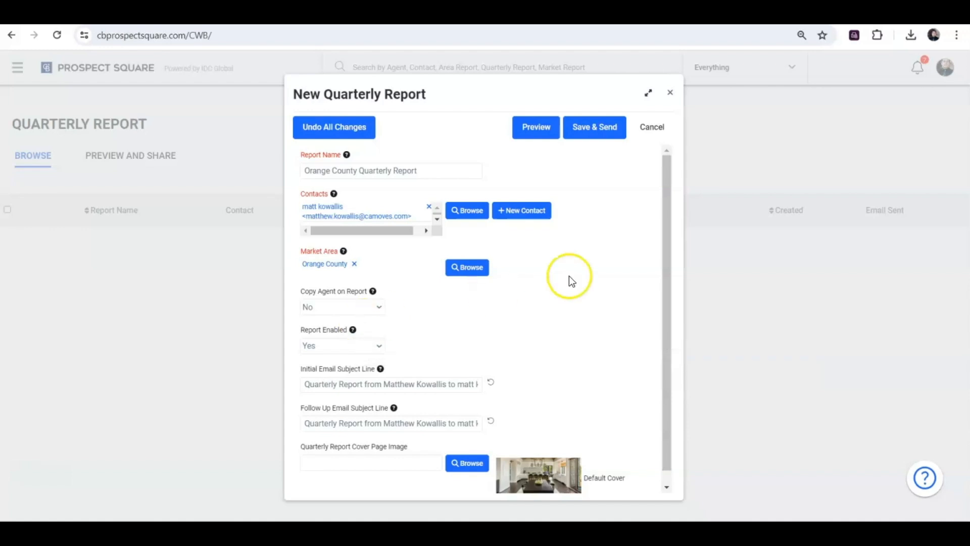
drag(662, 256, 668, 302)
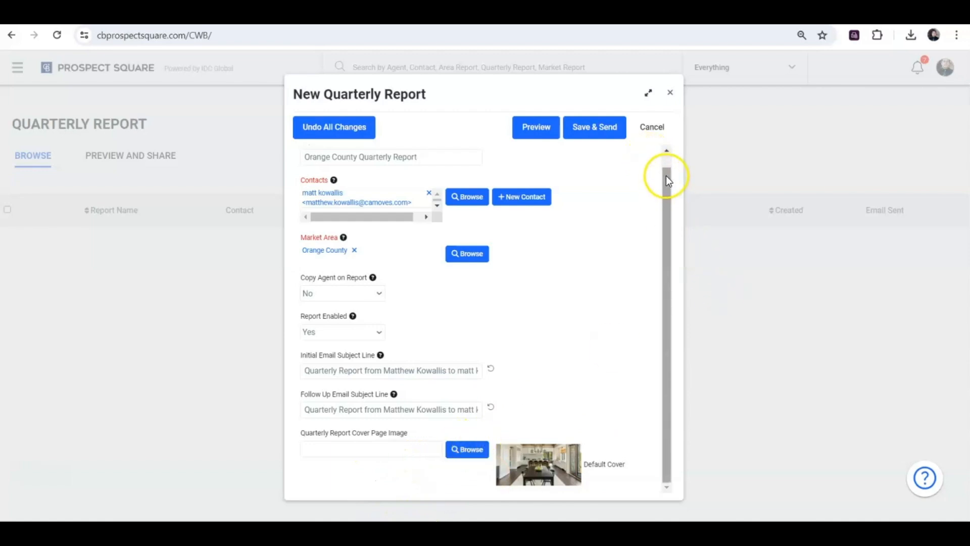
click(666, 149)
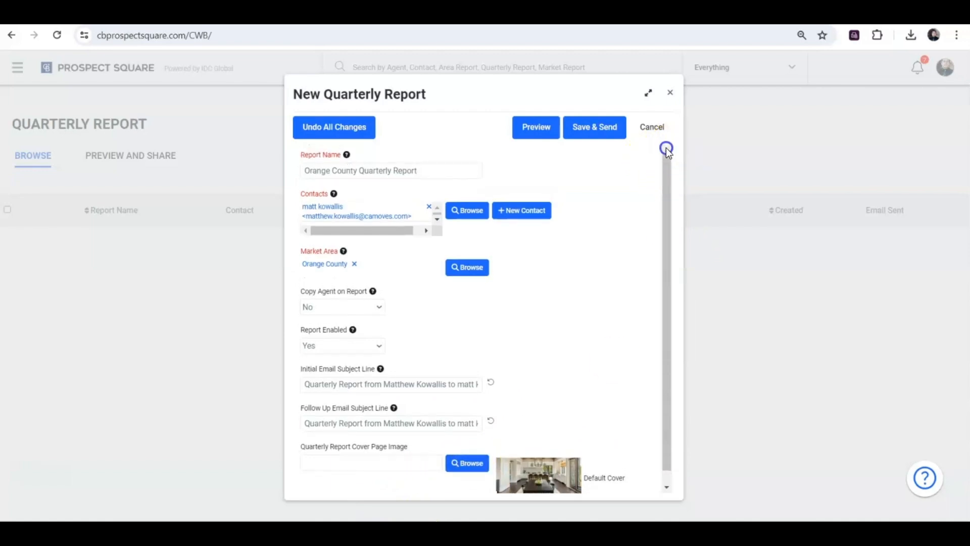
click(535, 129)
click(536, 129)
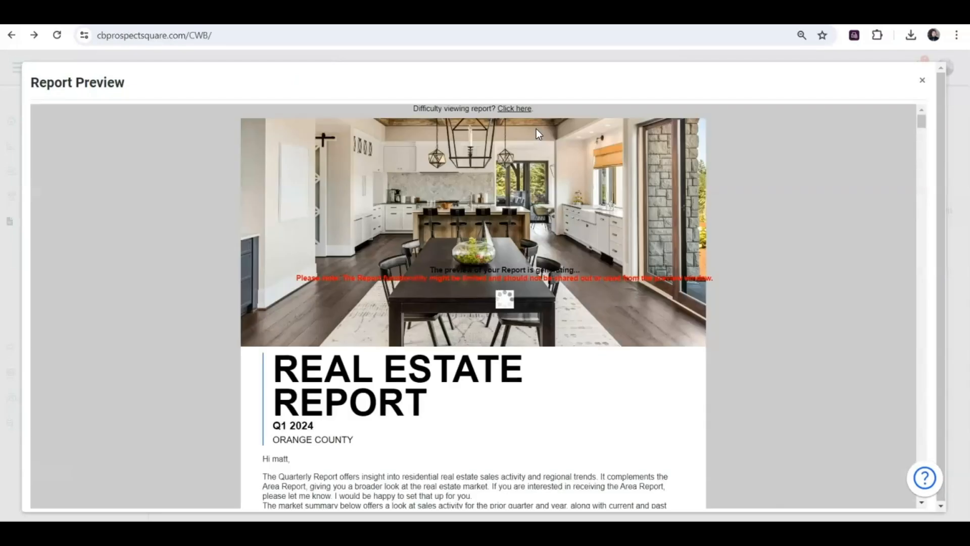
click(918, 117)
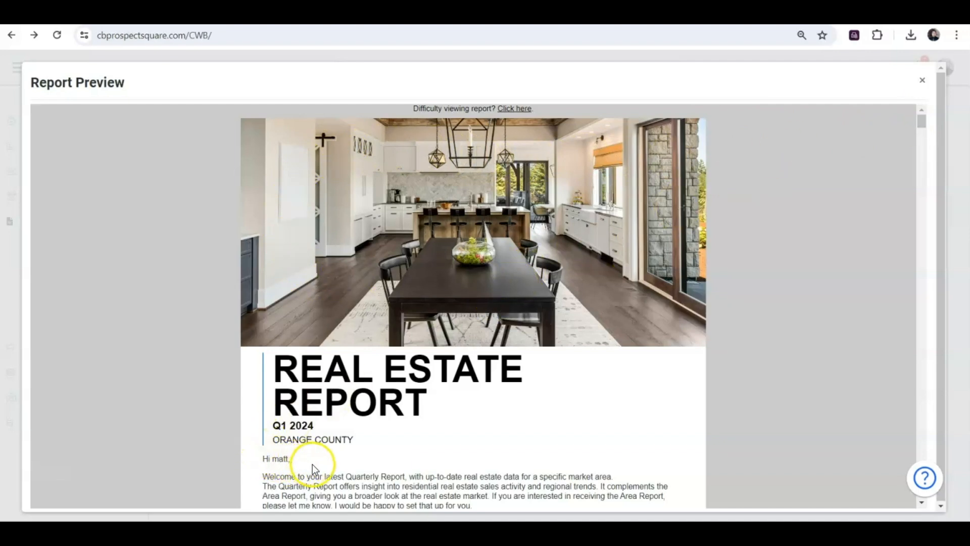
click(923, 122)
drag(923, 121, 925, 129)
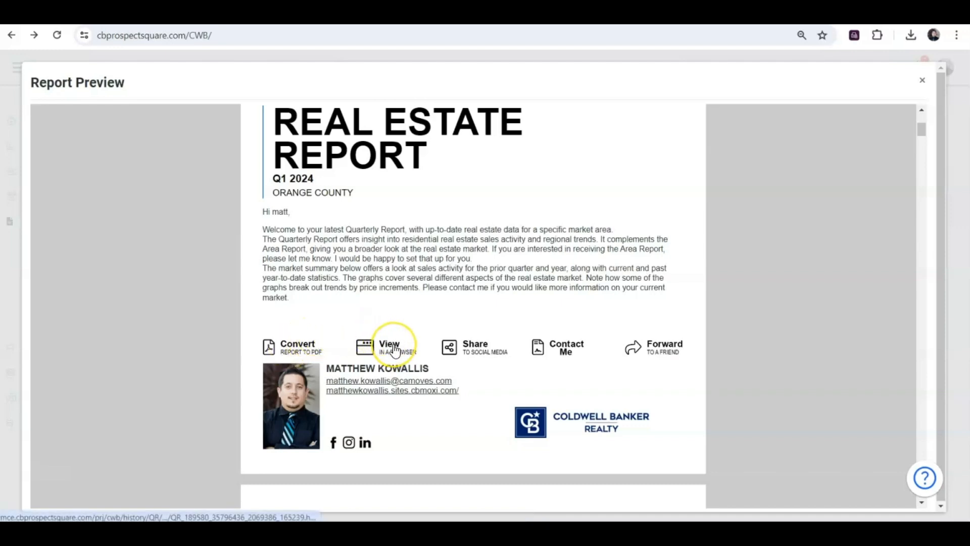
Open the previewed report's social media sharing with Facebook, and look through its remaining pages to the city report links before closing it
click(468, 348)
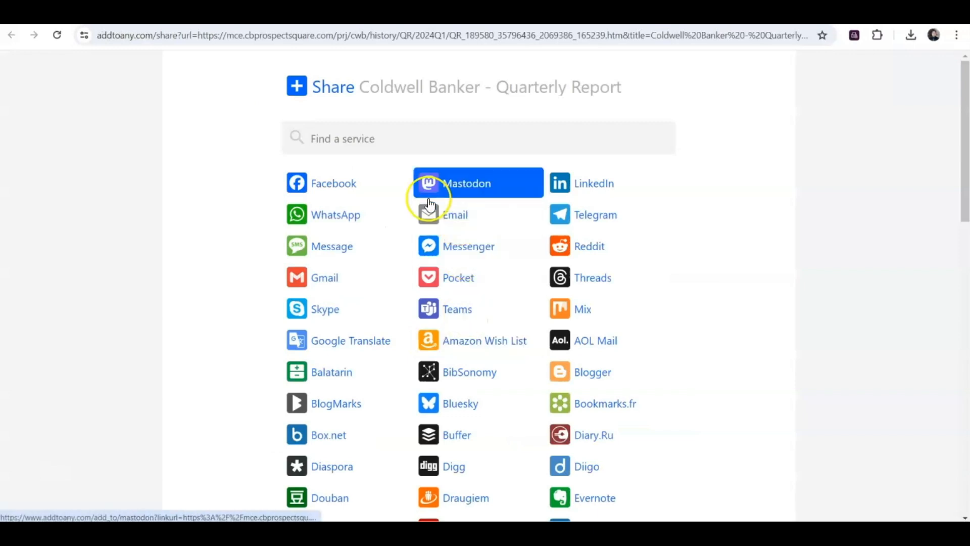
click(314, 183)
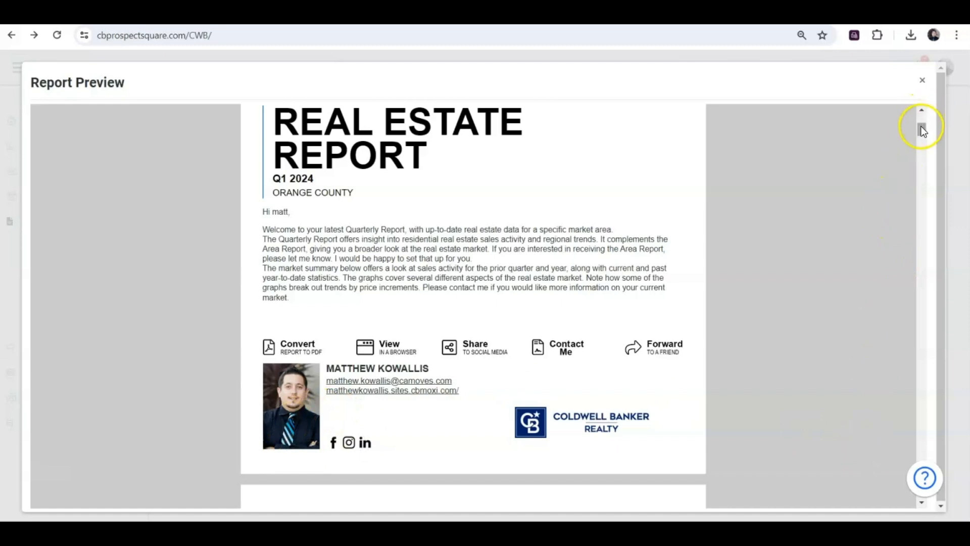
drag(923, 130, 959, 428)
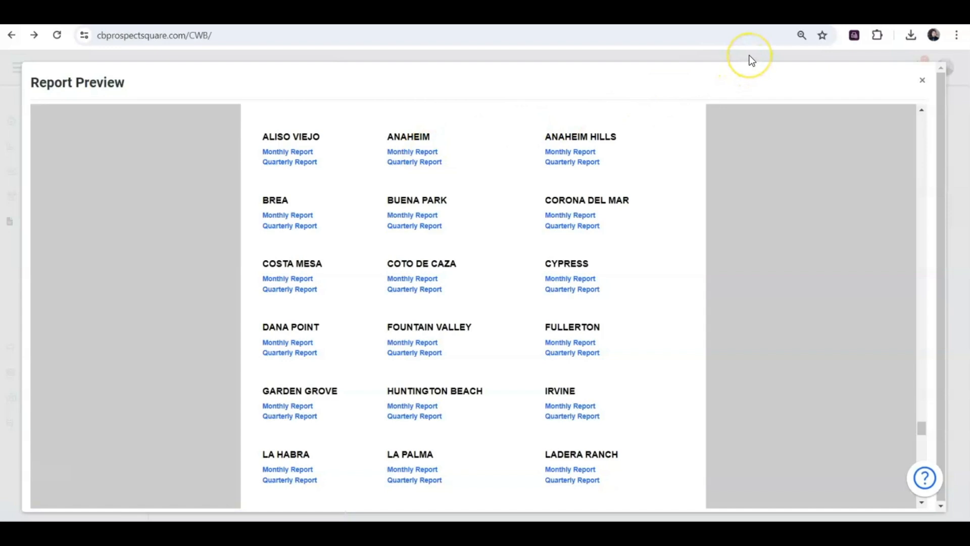
click(923, 83)
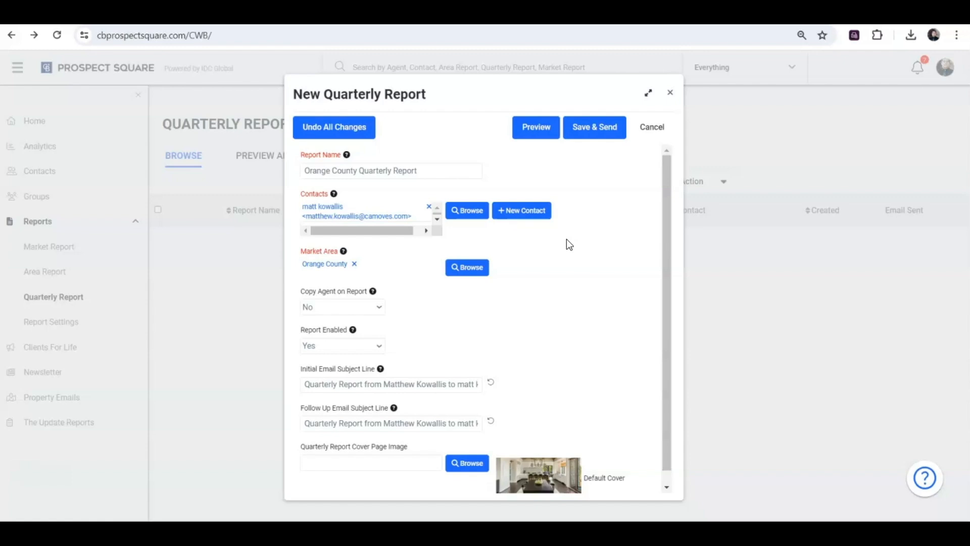
Save and send the new quarterly report, and acknowledge the processing notice
click(586, 127)
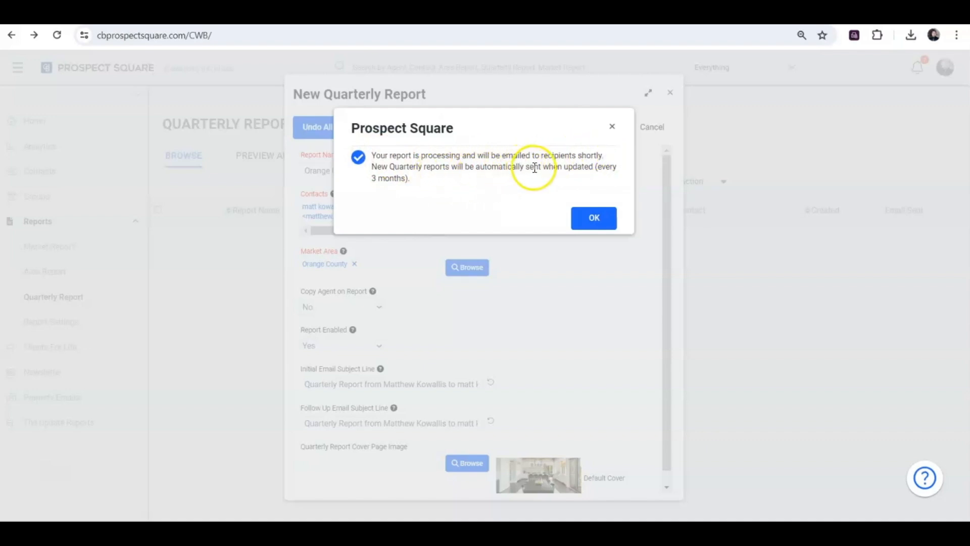
click(587, 222)
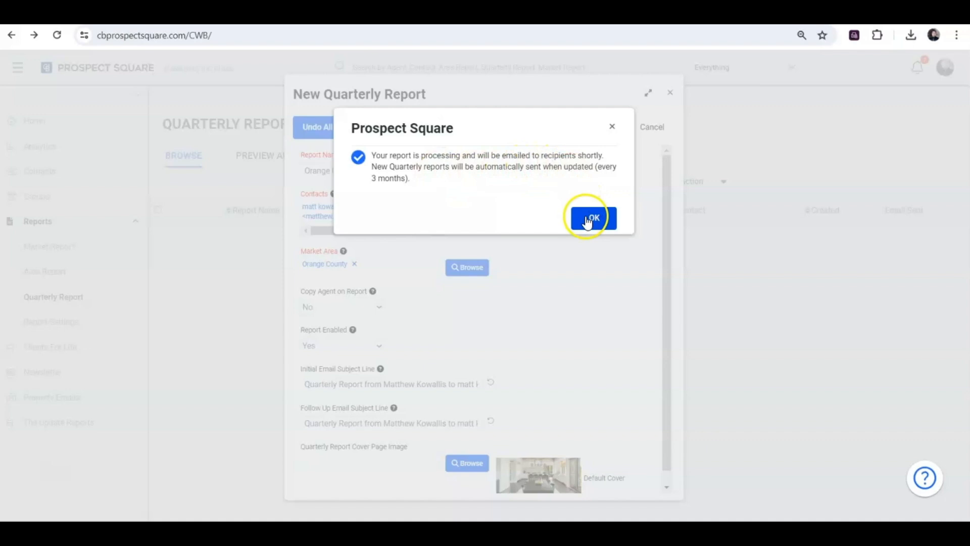